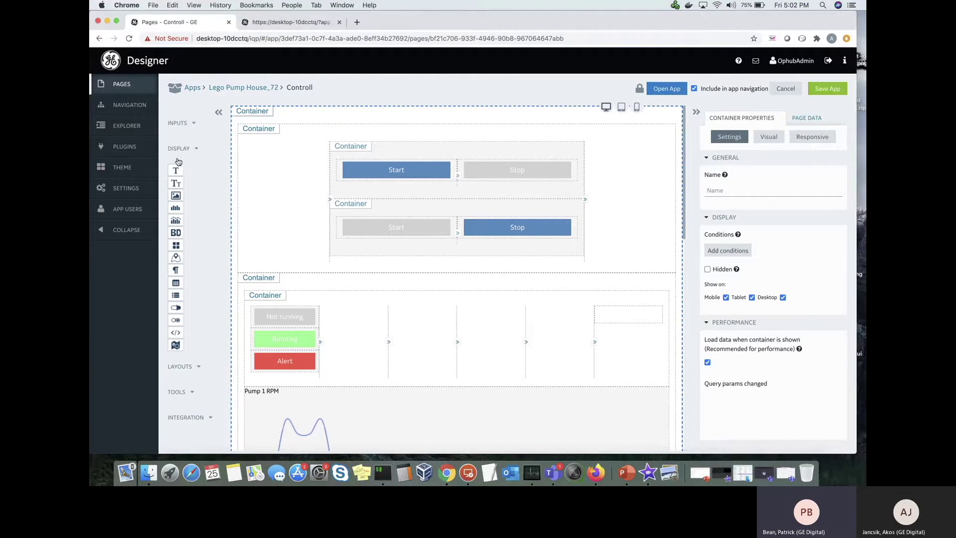
Step: Expand the INPUTS and DISPLAY widget palettes, then bring up the running Lego Pump House_72 app
{"action": "left_click", "coordinate": [182, 127]}
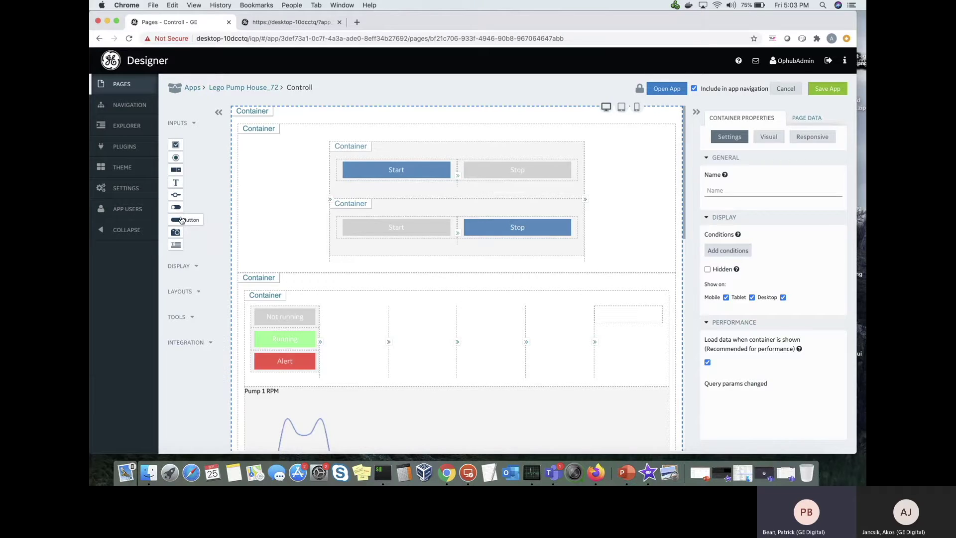
{"action": "left_click", "coordinate": [180, 266]}
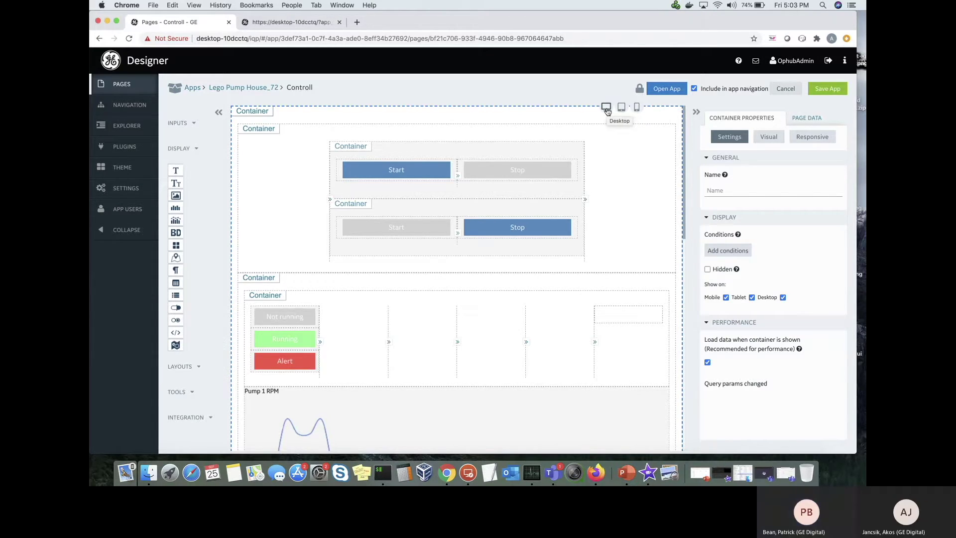
{"action": "left_click", "coordinate": [293, 23]}
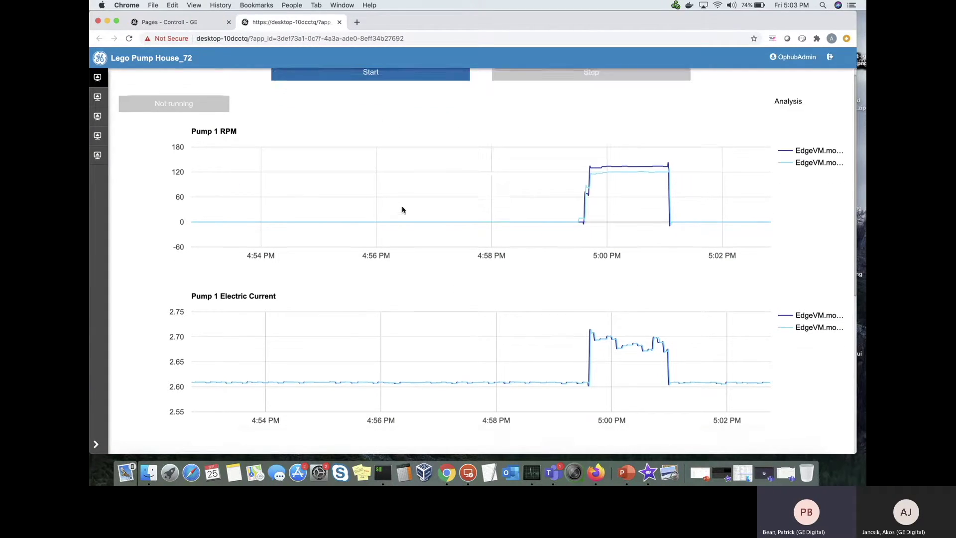
Step: Start the pump, check the RPM chart values, then switch to the remote Windows desktop with CSense
{"action": "scroll", "coordinate": [403, 209], "scroll_direction": "down", "scroll_amount": 3}
{"action": "scroll", "coordinate": [403, 209], "scroll_direction": "up", "scroll_amount": 3}
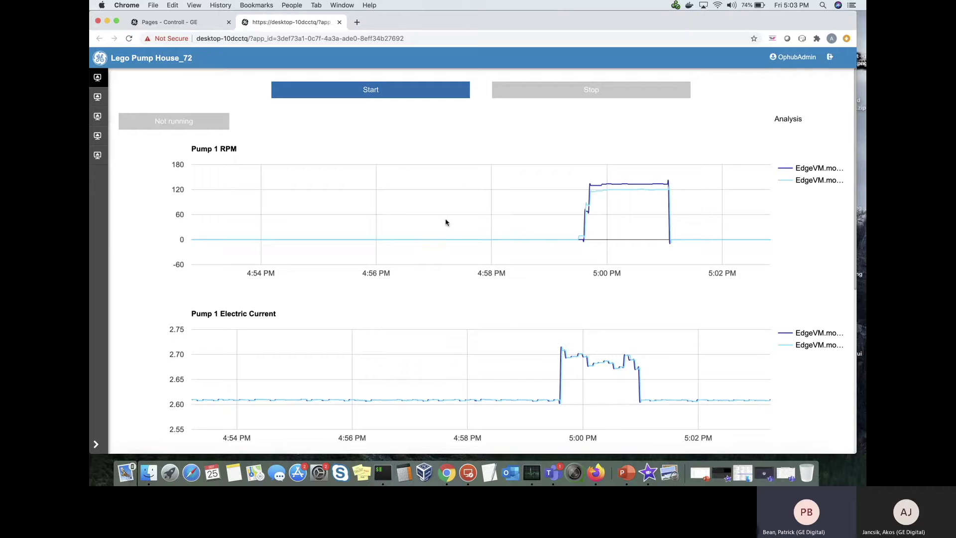
{"action": "left_click", "coordinate": [404, 94]}
{"action": "mouse_move", "coordinate": [557, 238]}
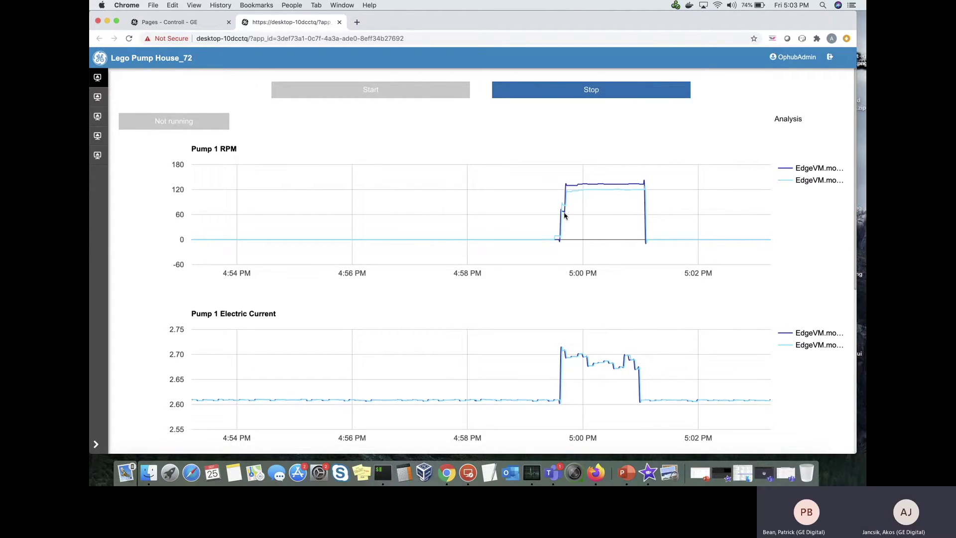
{"action": "mouse_move", "coordinate": [563, 209]}
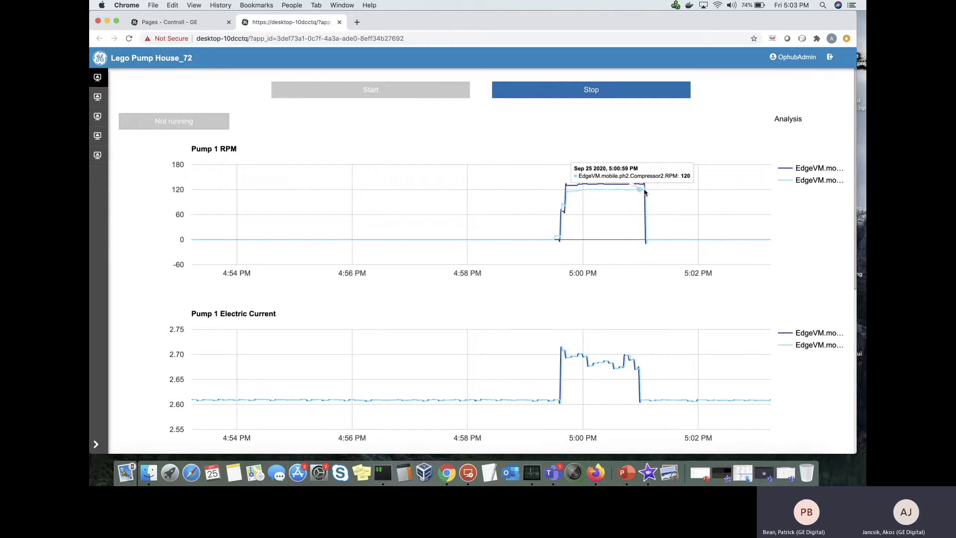
{"action": "mouse_move", "coordinate": [675, 244]}
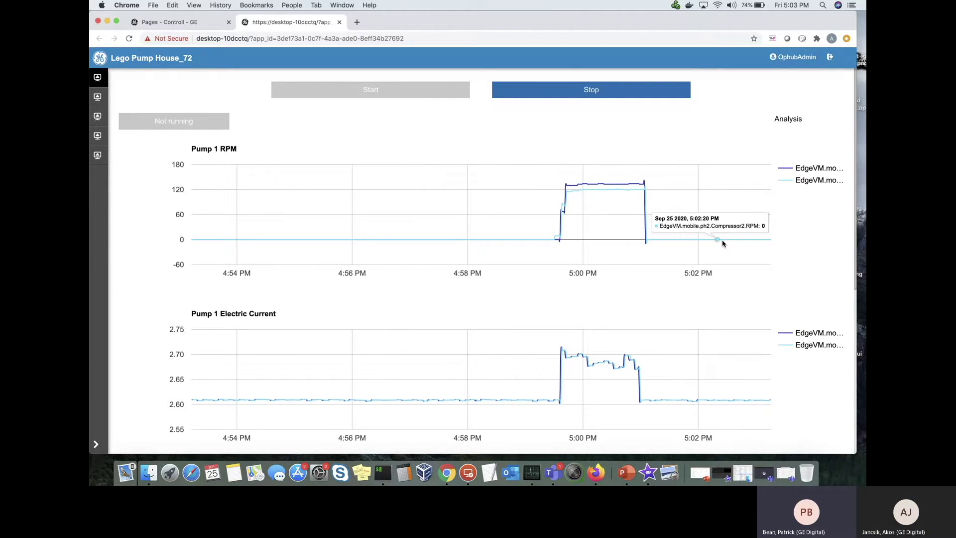
{"action": "mouse_move", "coordinate": [729, 243]}
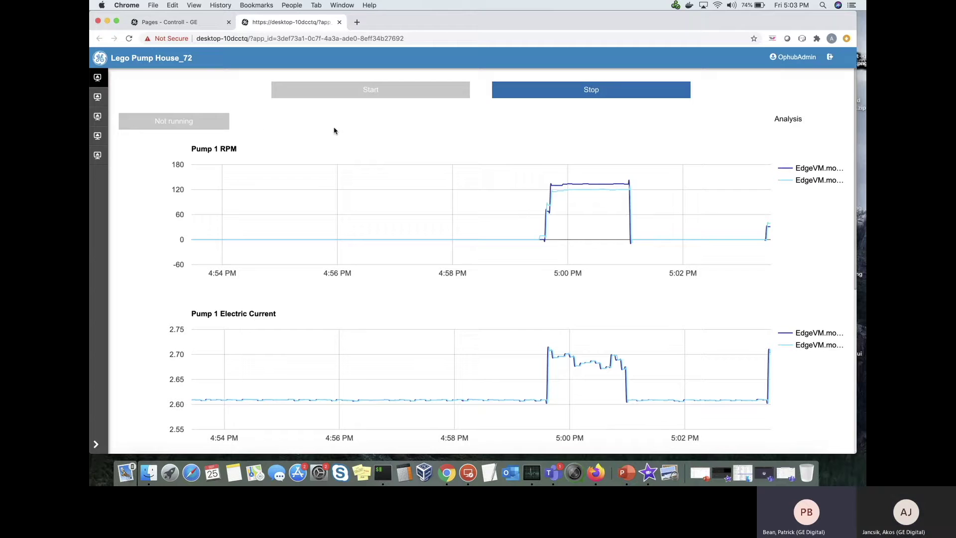
{"action": "key", "text": "ctrl+Right"}
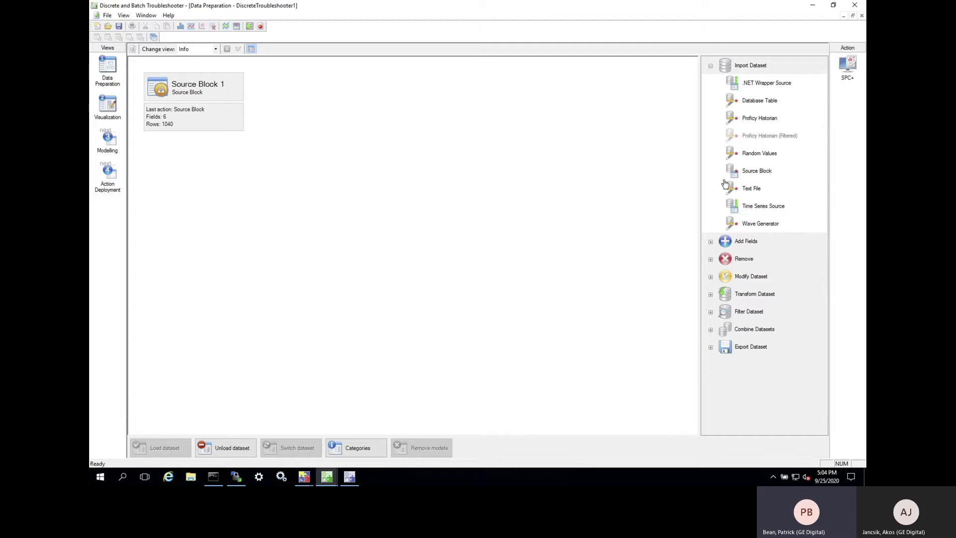
Step: Begin a Source Block import with Proficy Historian Source as the time-series source
{"action": "double_click", "coordinate": [756, 172]}
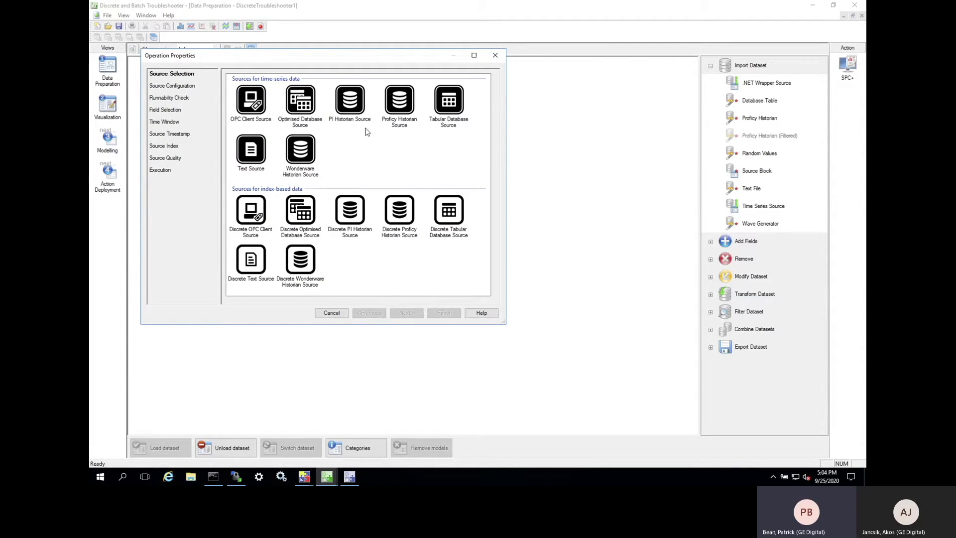
{"action": "left_click", "coordinate": [402, 109]}
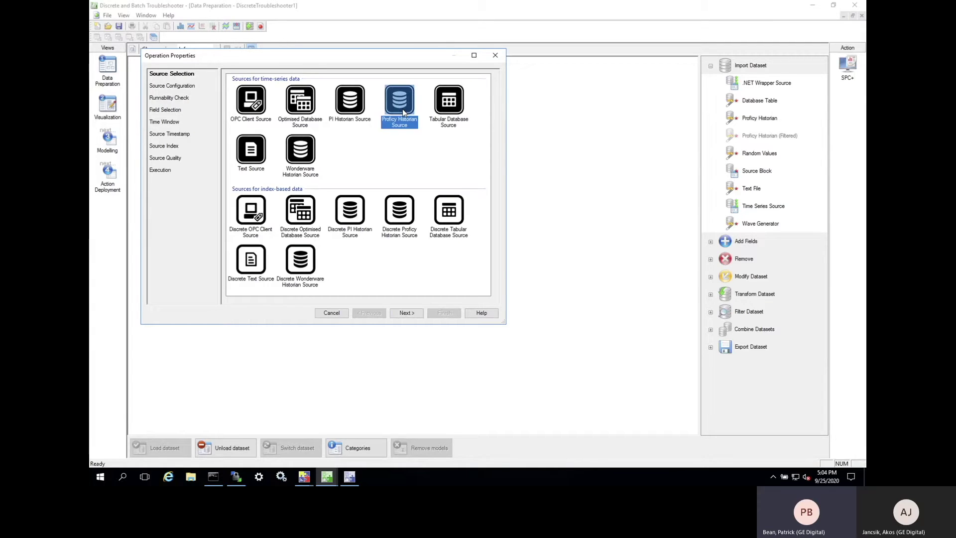
{"action": "left_click", "coordinate": [406, 312]}
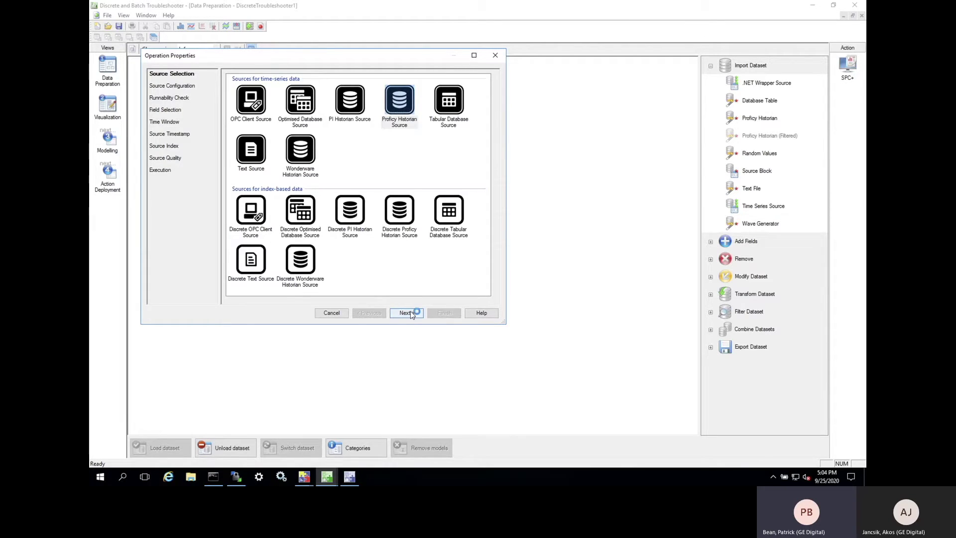
Step: Connect the data source to historian server 192.168.100.40 after a successful connection test
{"action": "left_click", "coordinate": [412, 91]}
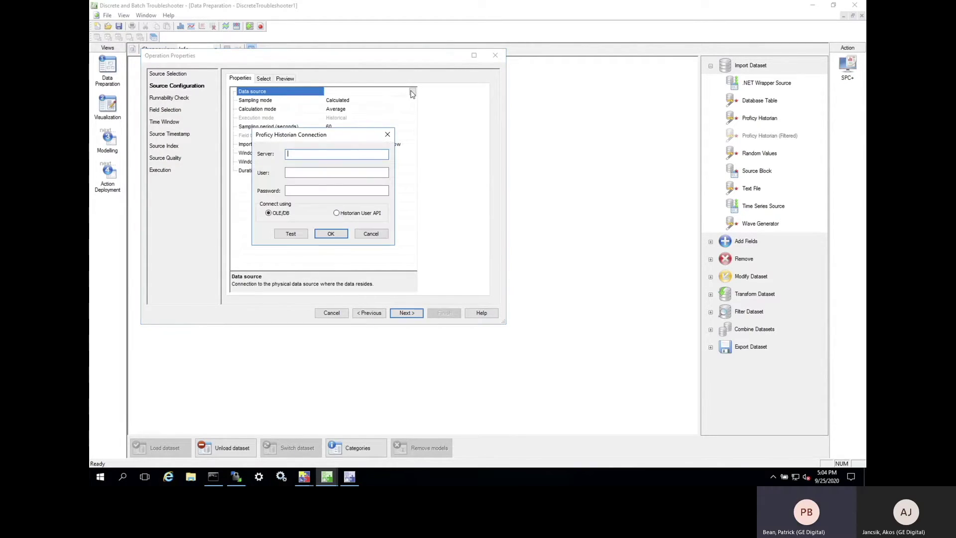
{"action": "key", "text": "ctrl+v"}
{"action": "left_click", "coordinate": [290, 234]}
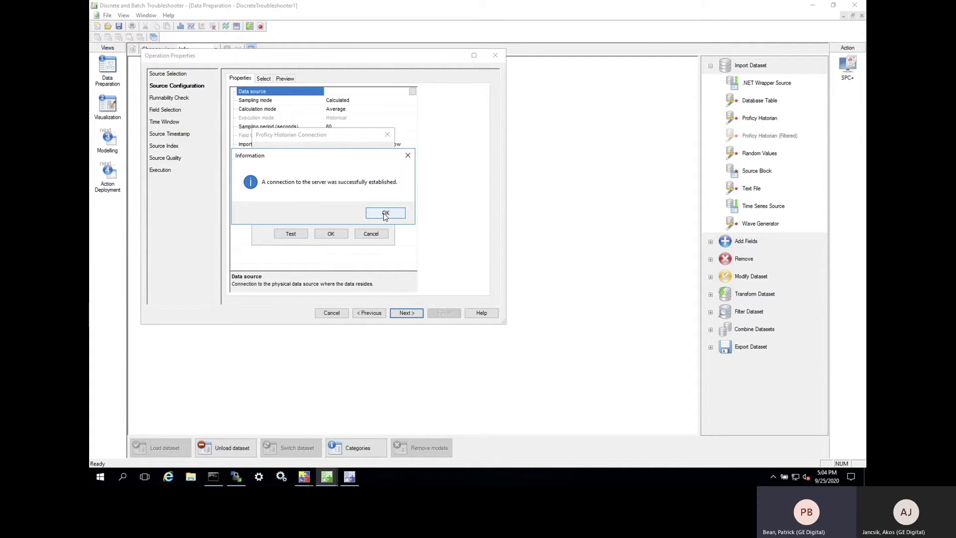
{"action": "left_click", "coordinate": [385, 213]}
{"action": "left_click", "coordinate": [331, 233]}
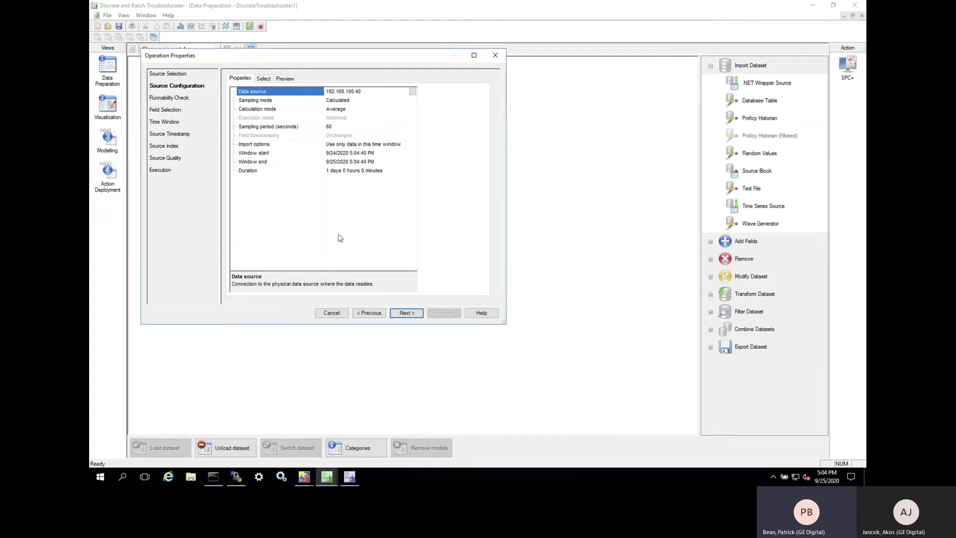
Step: Set the sampling period to 1 second and the duration to 0 days, 0 hours, 1 minute
{"action": "left_click", "coordinate": [331, 126]}
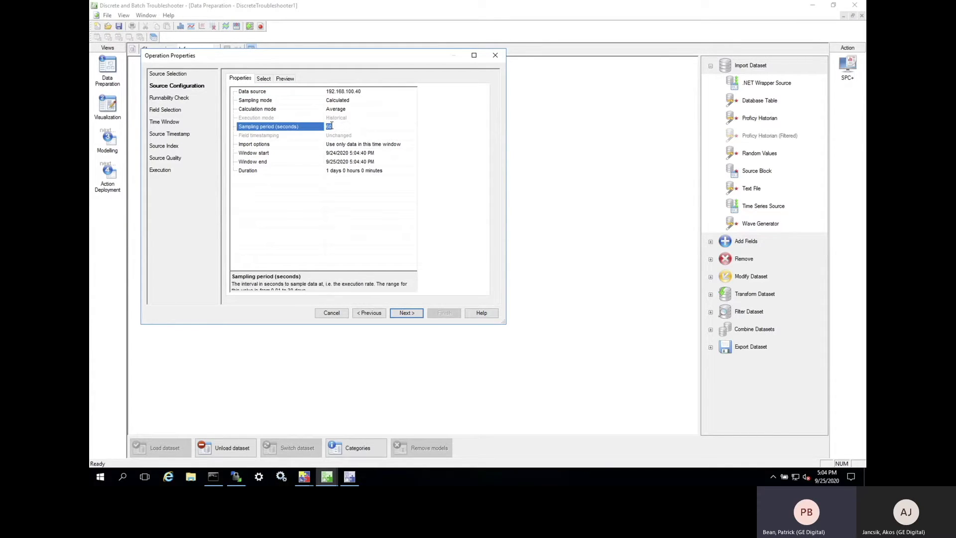
{"action": "type", "text": "1"}
{"action": "left_click", "coordinate": [330, 170]}
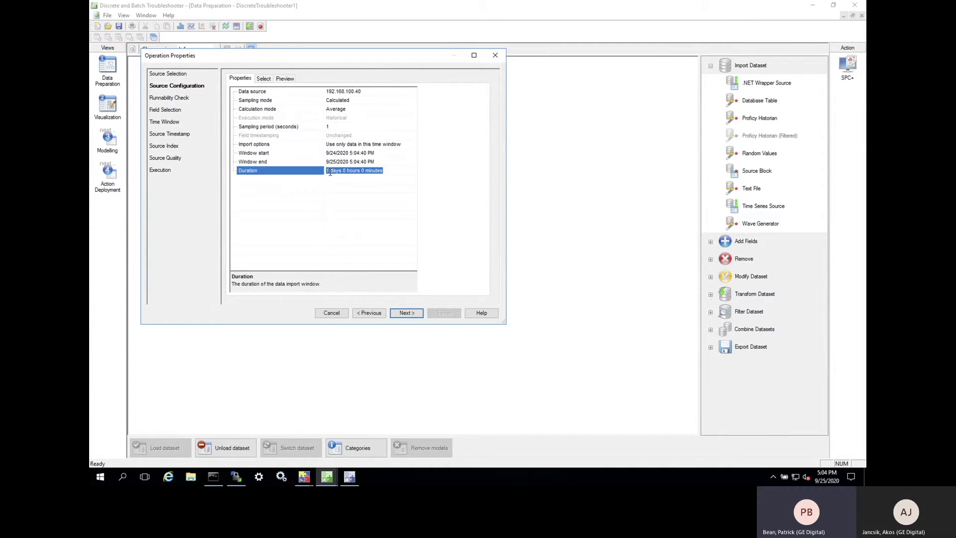
{"action": "left_click", "coordinate": [330, 171]}
{"action": "key", "text": "BackSpace"}
{"action": "type", "text": "0"}
{"action": "left_click", "coordinate": [362, 170]}
{"action": "key", "text": "BackSpace"}
{"action": "type", "text": "1"}
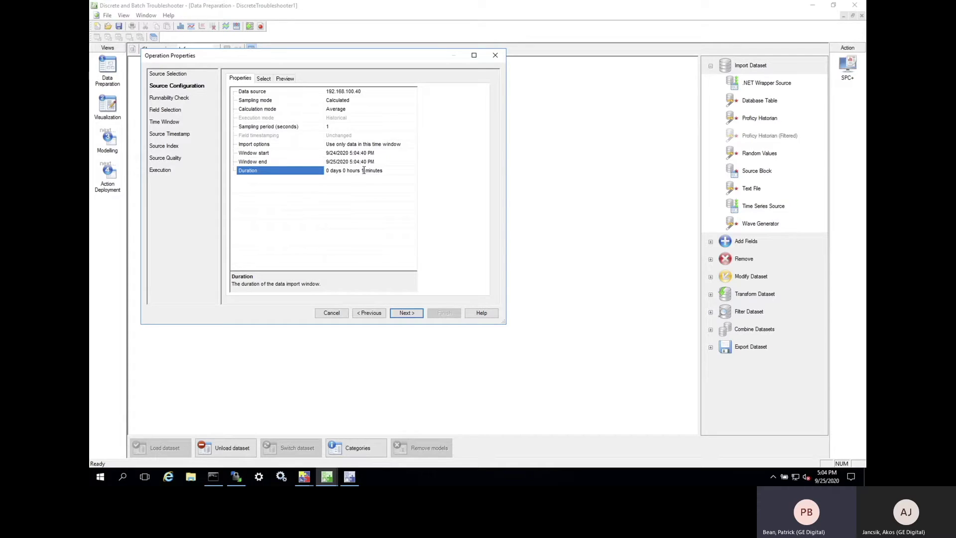
Step: Add the four consecutive EdgeAgentVM compressor tags to the import and finish it as Source Block 2
{"action": "left_click", "coordinate": [264, 79]}
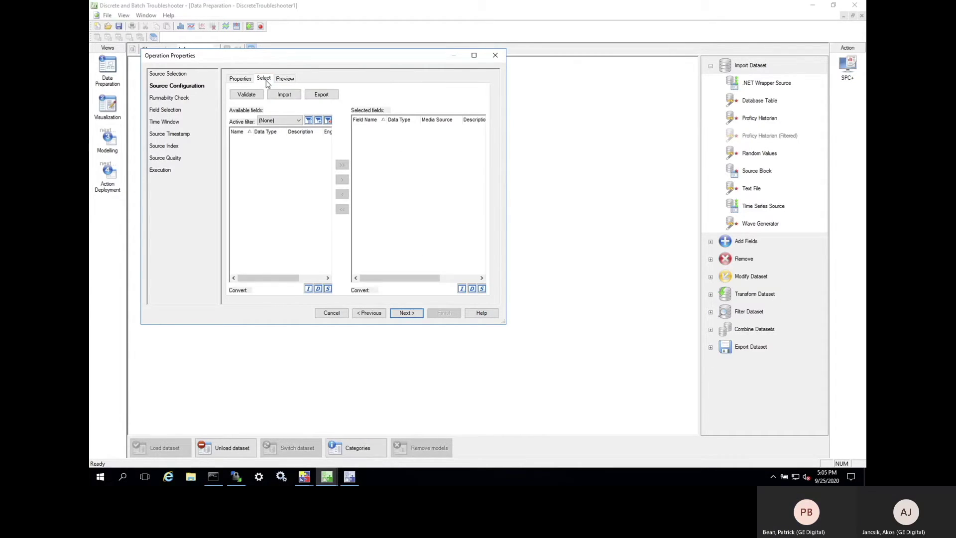
{"action": "left_click", "coordinate": [317, 120]}
{"action": "left_click", "coordinate": [264, 167]}
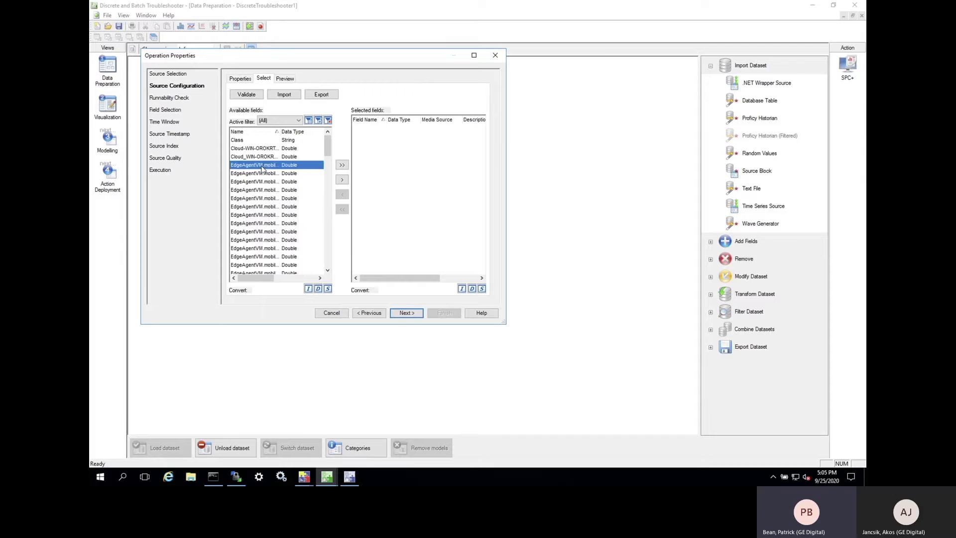
{"action": "left_click", "coordinate": [263, 190], "text": "shift"}
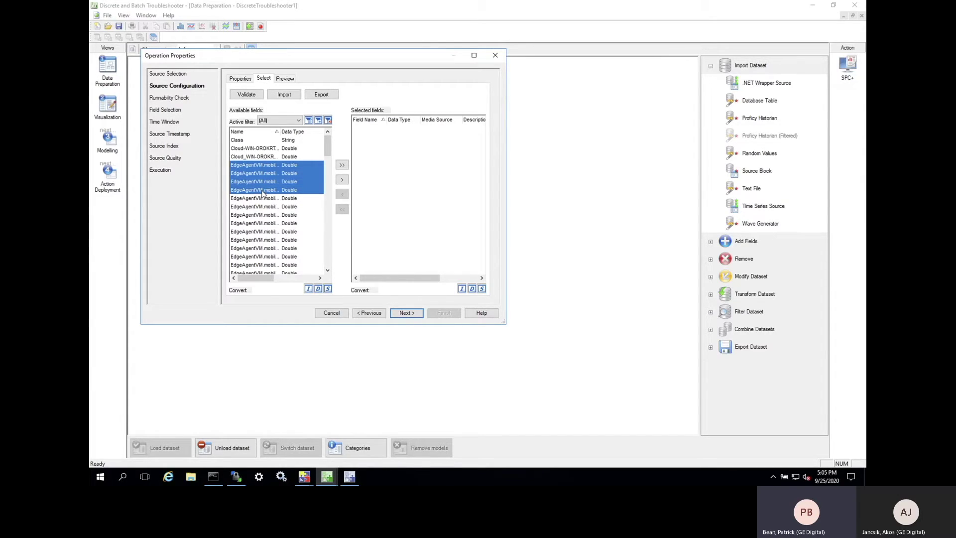
{"action": "left_click", "coordinate": [341, 181]}
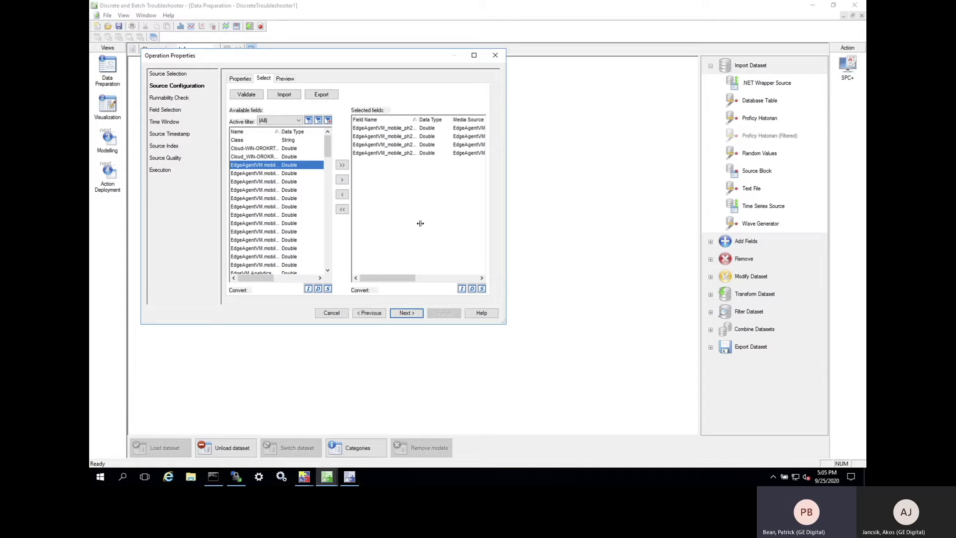
{"action": "left_click", "coordinate": [405, 314]}
{"action": "left_click", "coordinate": [443, 313]}
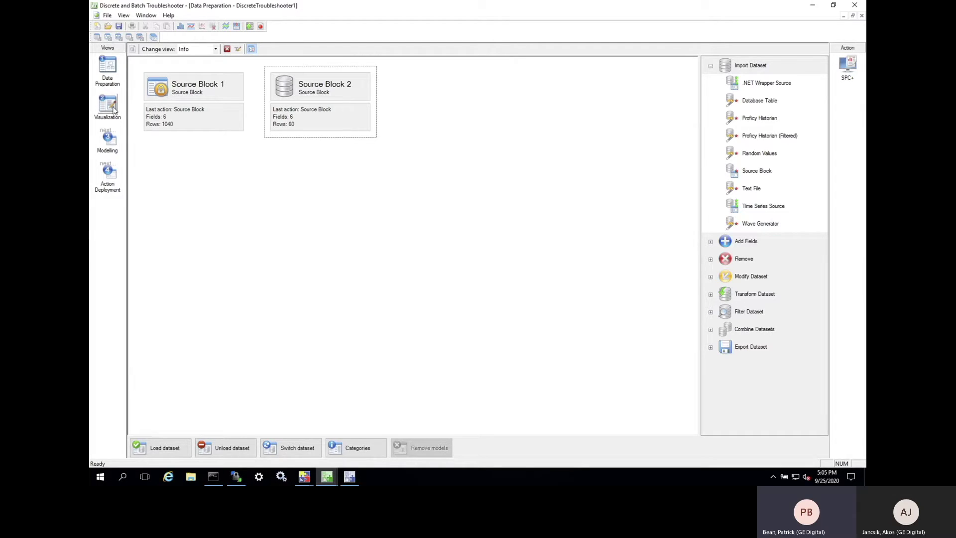
Step: Switch to Visualization and minimize the field table to show the four Compressor2 trend charts
{"action": "left_click", "coordinate": [113, 109]}
{"action": "left_click", "coordinate": [843, 16]}
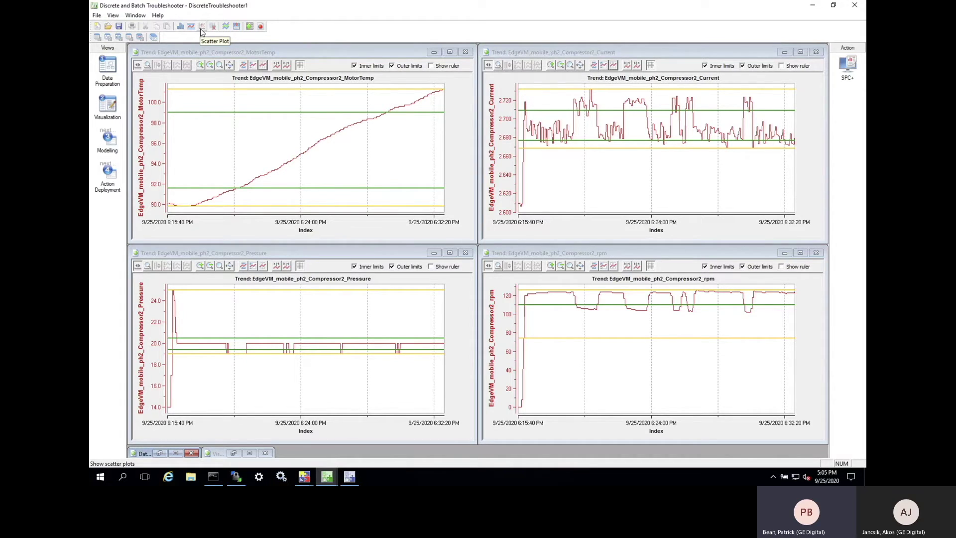
Step: Create a scatter plot with Compressor2 rpm on X and Compressor2 Current on Y
{"action": "left_click", "coordinate": [202, 31]}
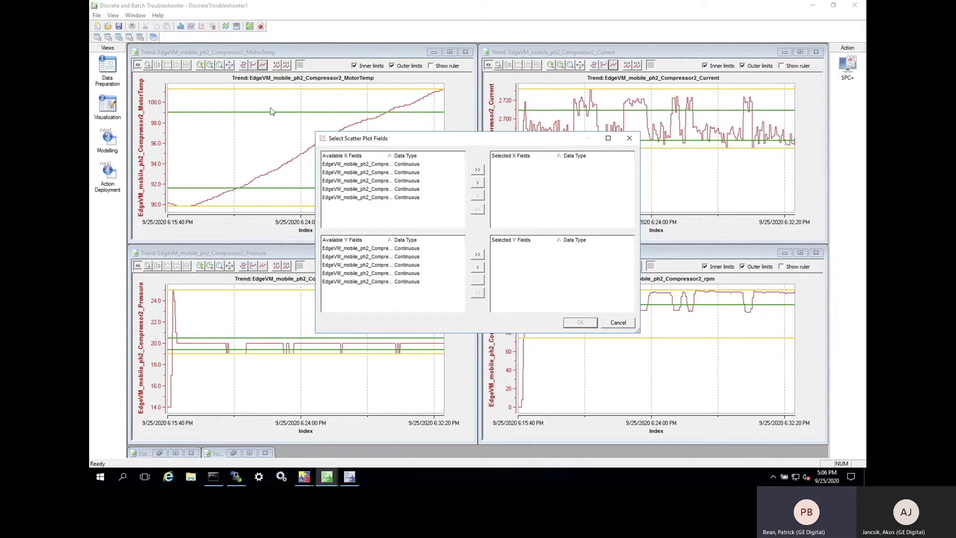
{"action": "double_click", "coordinate": [361, 199]}
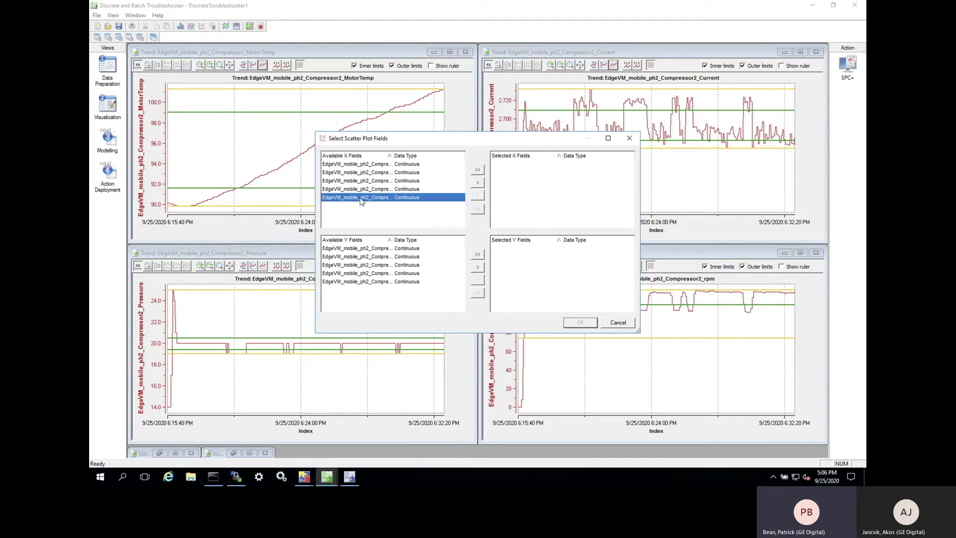
{"action": "double_click", "coordinate": [374, 249]}
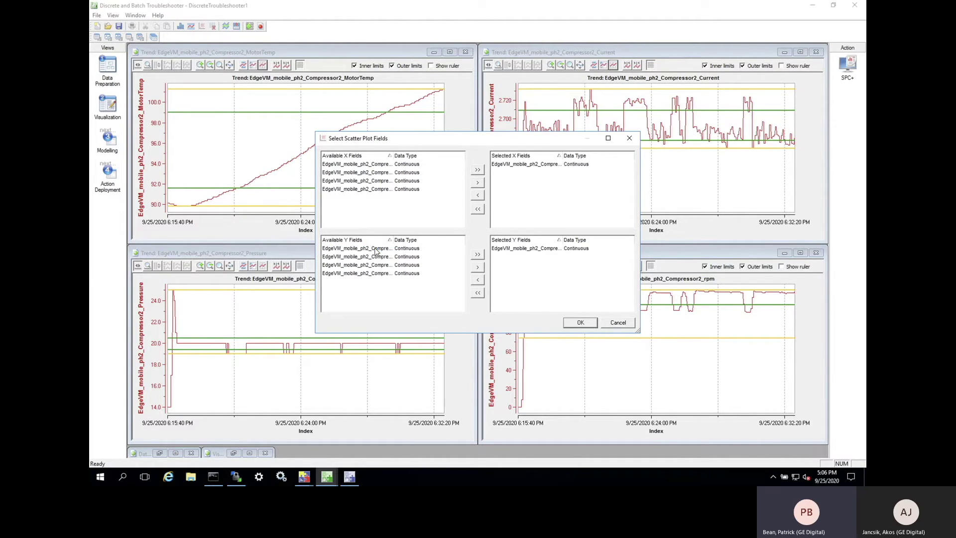
{"action": "left_click", "coordinate": [579, 323]}
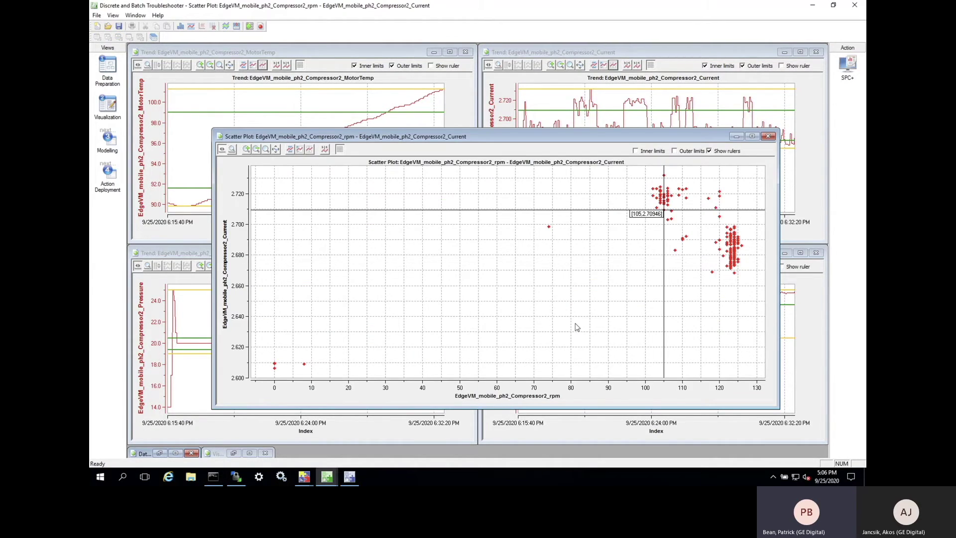
Step: Zoom the scatter to rpm 95–128, brush the 102–107 rpm cluster, then narrow and reposition the window
{"action": "left_click", "coordinate": [266, 149]}
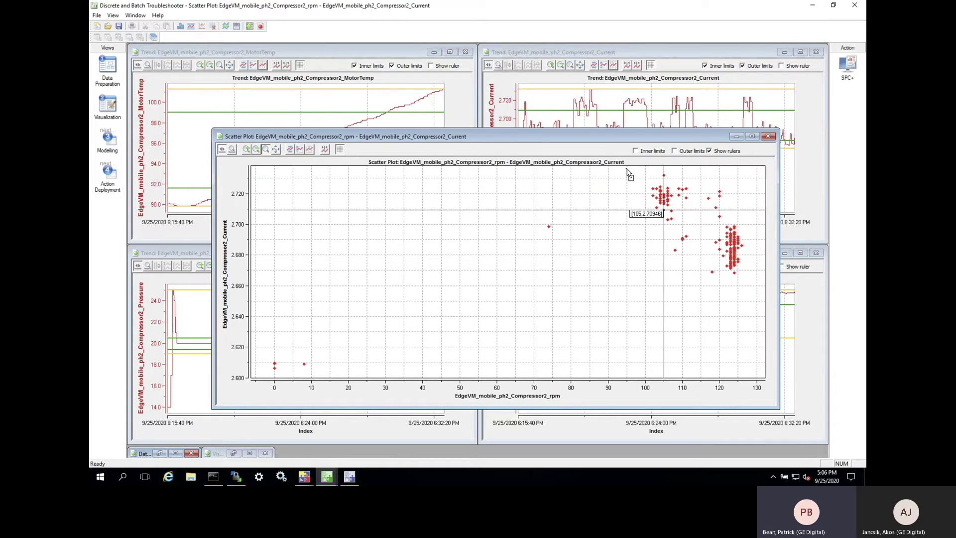
{"action": "left_click_drag", "start_coordinate": [628, 172], "coordinate": [753, 314]}
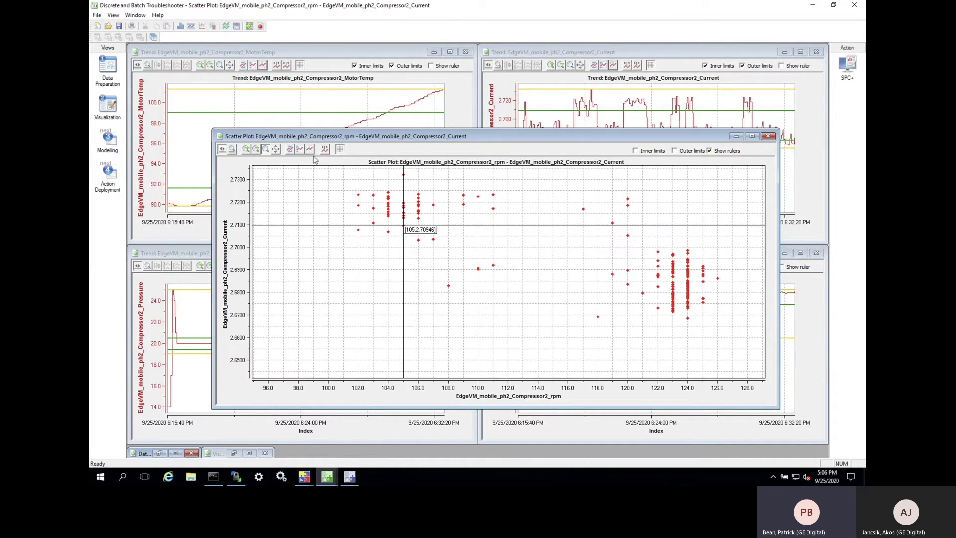
{"action": "left_click", "coordinate": [290, 148]}
{"action": "mouse_move", "coordinate": [338, 175]}
{"action": "left_mouse_down"}
{"action": "mouse_move", "coordinate": [339, 278]}
{"action": "mouse_move", "coordinate": [338, 258]}
{"action": "mouse_move", "coordinate": [456, 257]}
{"action": "mouse_move", "coordinate": [450, 175]}
{"action": "mouse_move", "coordinate": [347, 175]}
{"action": "left_mouse_up"}
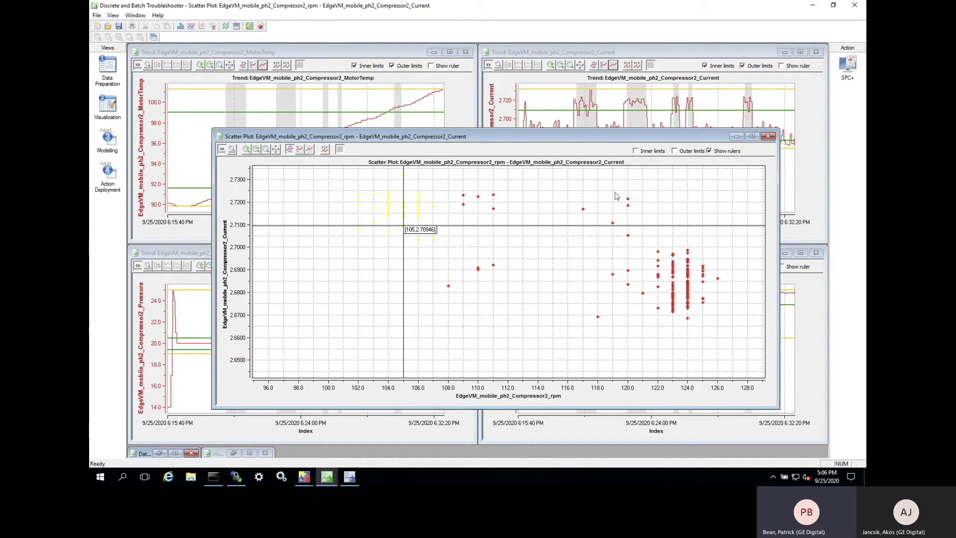
{"action": "left_click_drag", "start_coordinate": [780, 344], "coordinate": [507, 319]}
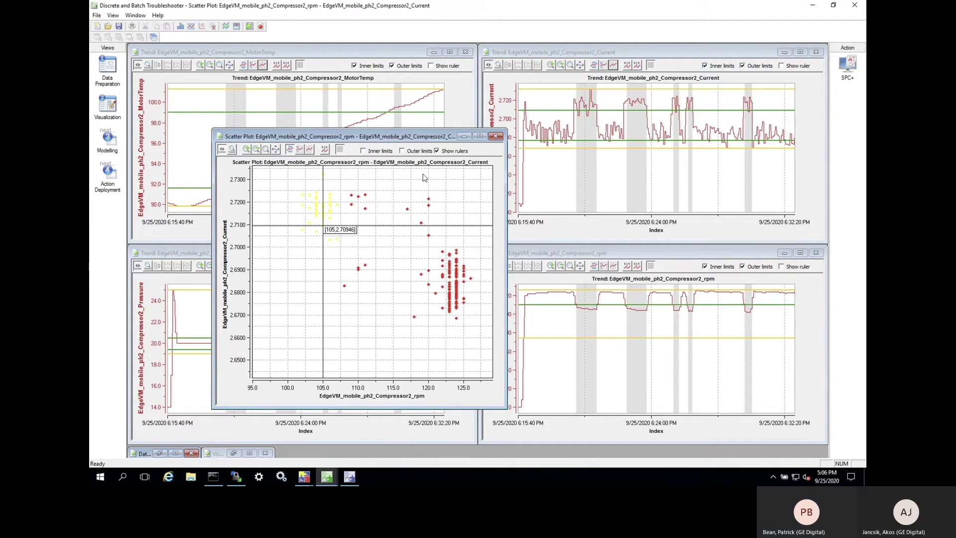
{"action": "left_click_drag", "start_coordinate": [407, 141], "coordinate": [368, 112]}
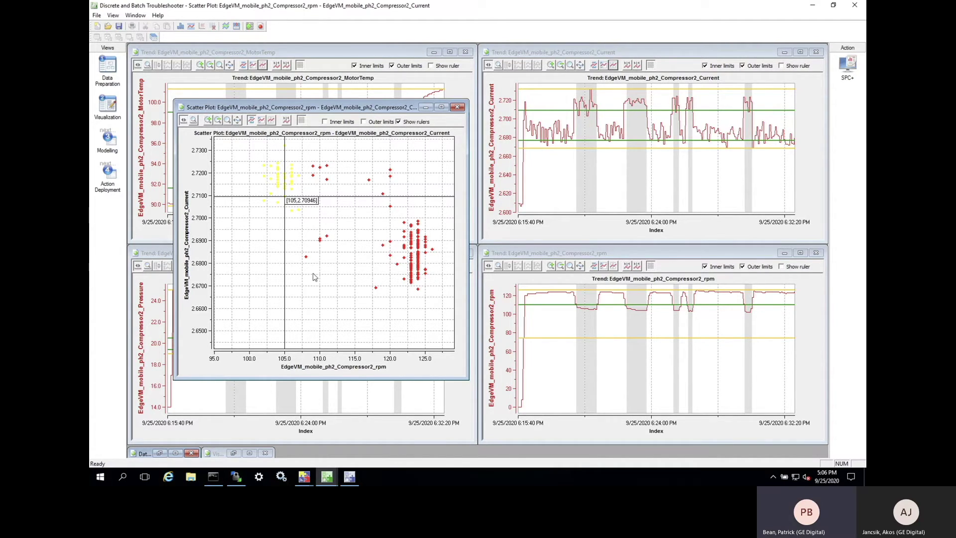
Step: Open a Compressor2 Current histogram from the field table, then minimize back to the trends and scatter plot
{"action": "left_click", "coordinate": [233, 452]}
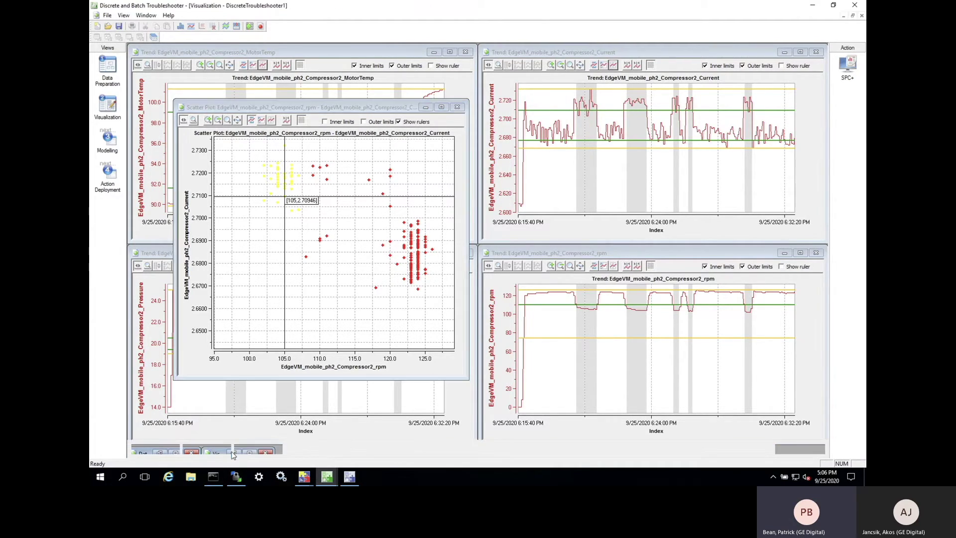
{"action": "left_click", "coordinate": [303, 55]}
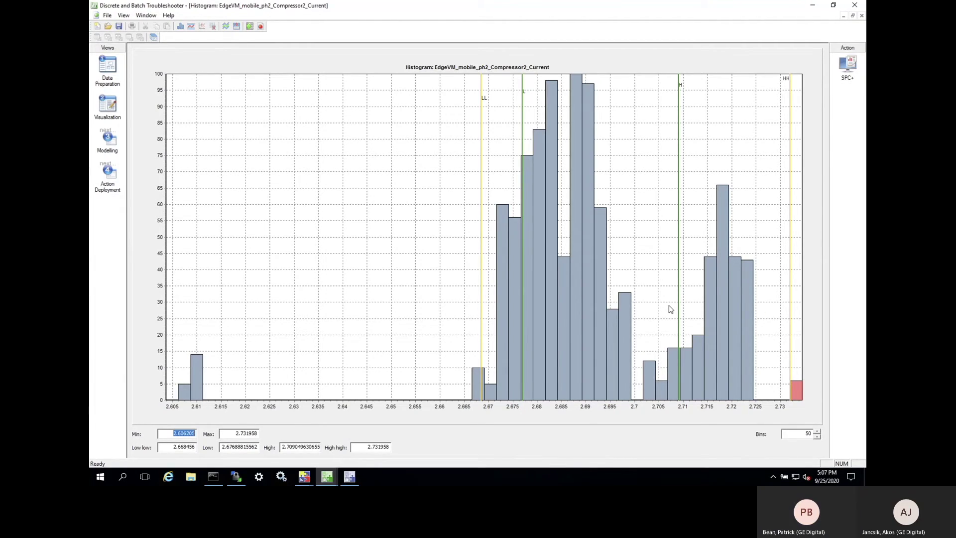
{"action": "left_click", "coordinate": [843, 16]}
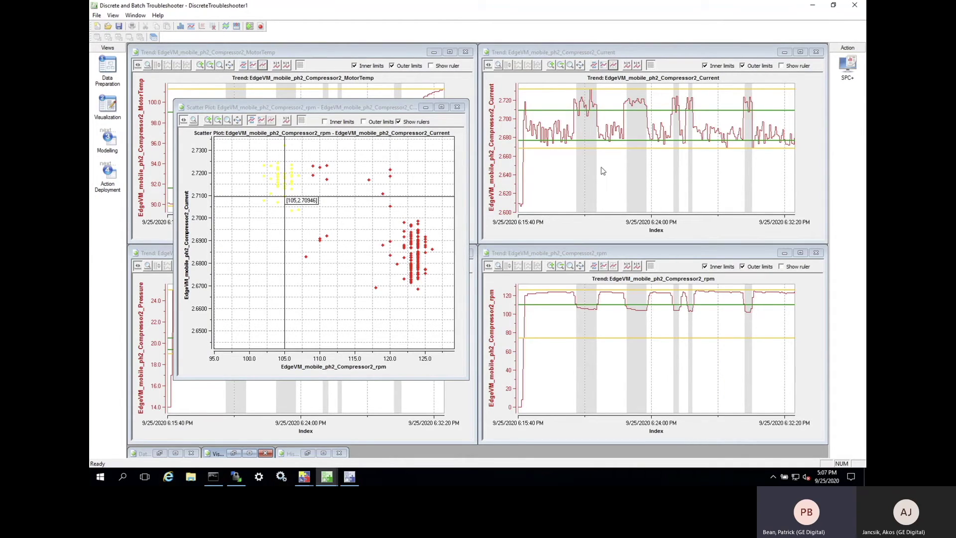
Step: Export the non-brushed scatter data as Exported Data.csv in the userConf folder
{"action": "left_click", "coordinate": [250, 27]}
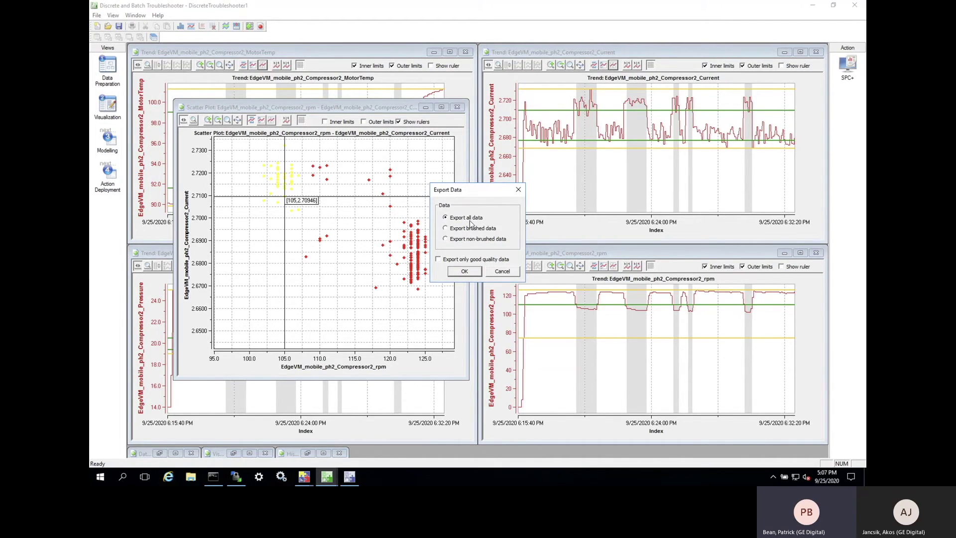
{"action": "left_click", "coordinate": [454, 229]}
{"action": "left_click", "coordinate": [449, 241]}
{"action": "left_click", "coordinate": [463, 272]}
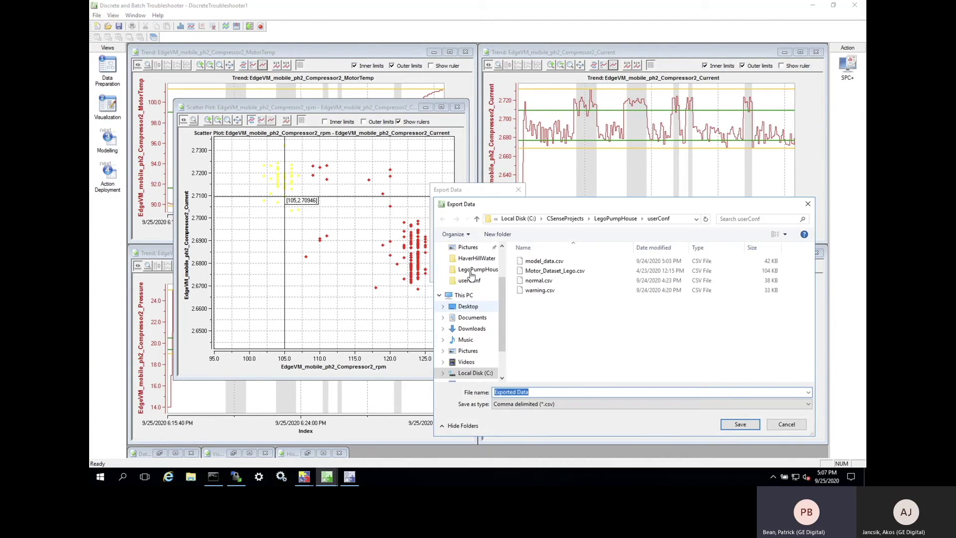
{"action": "left_click", "coordinate": [741, 426]}
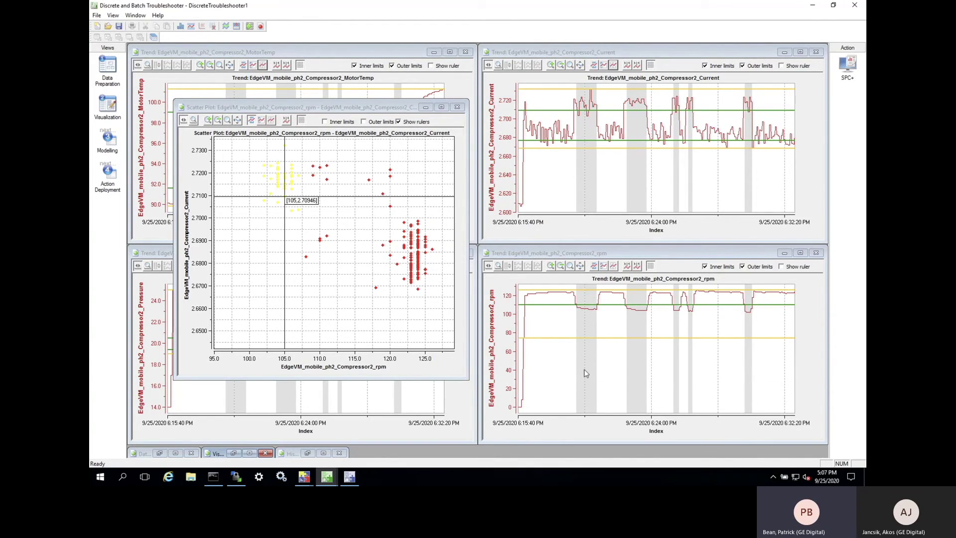